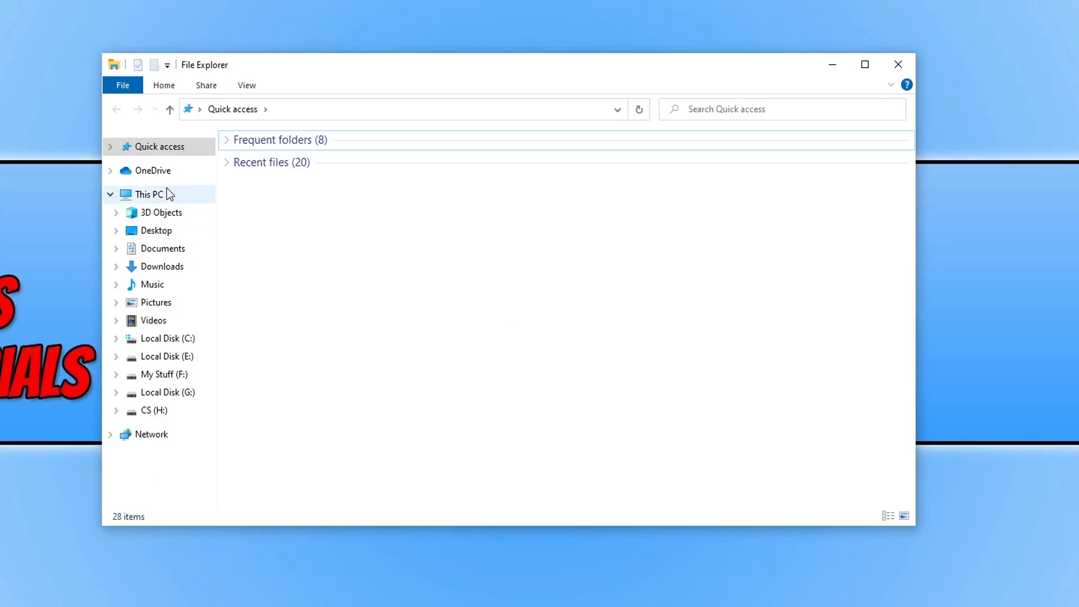
View This PC's drives, then close File Explorer to return to the launcher.
left_click(161, 189)
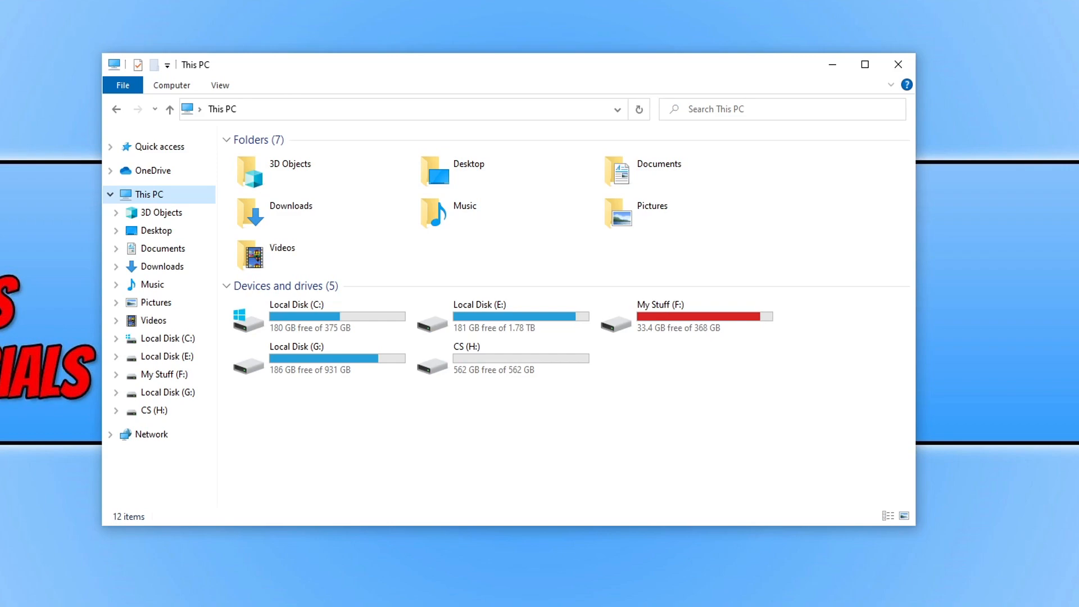
left_click(898, 64)
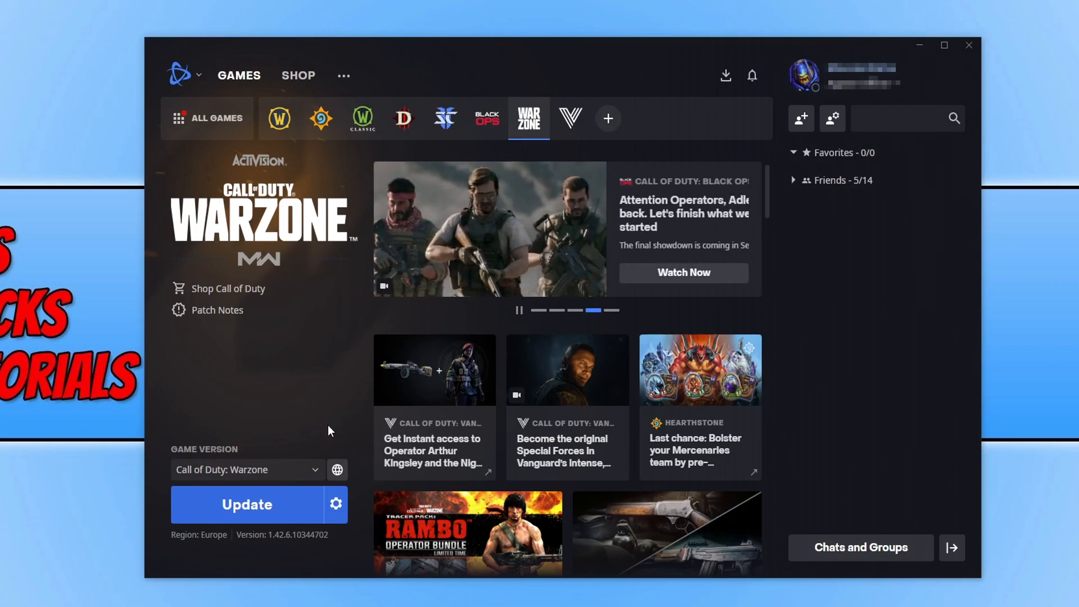
Keep Warzone's region as Europe and use Show in Explorer to open its install folder.
left_click(339, 469)
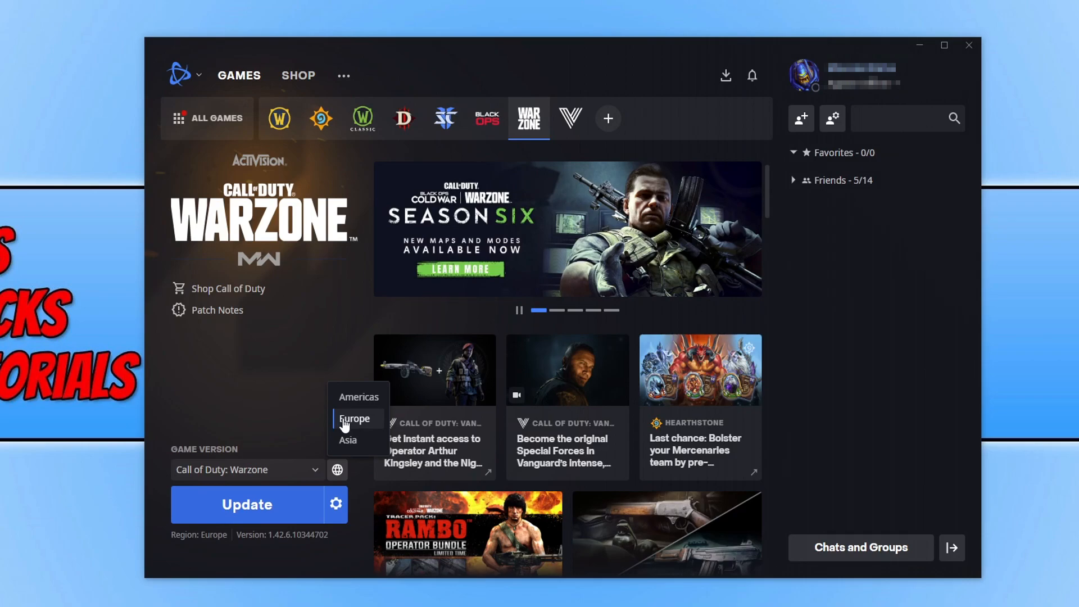
left_click(345, 421)
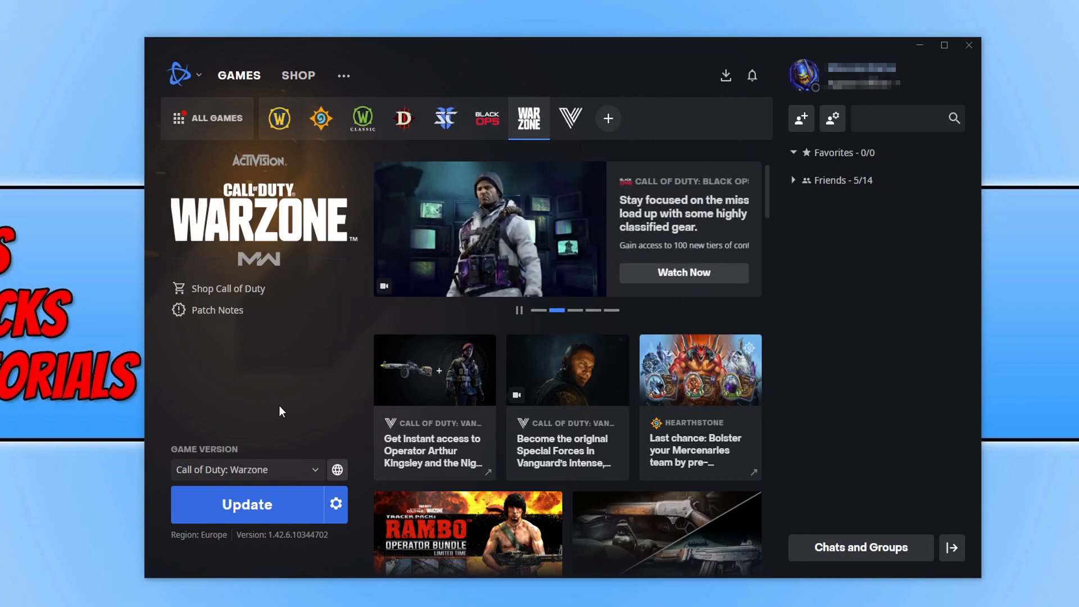
left_click(336, 504)
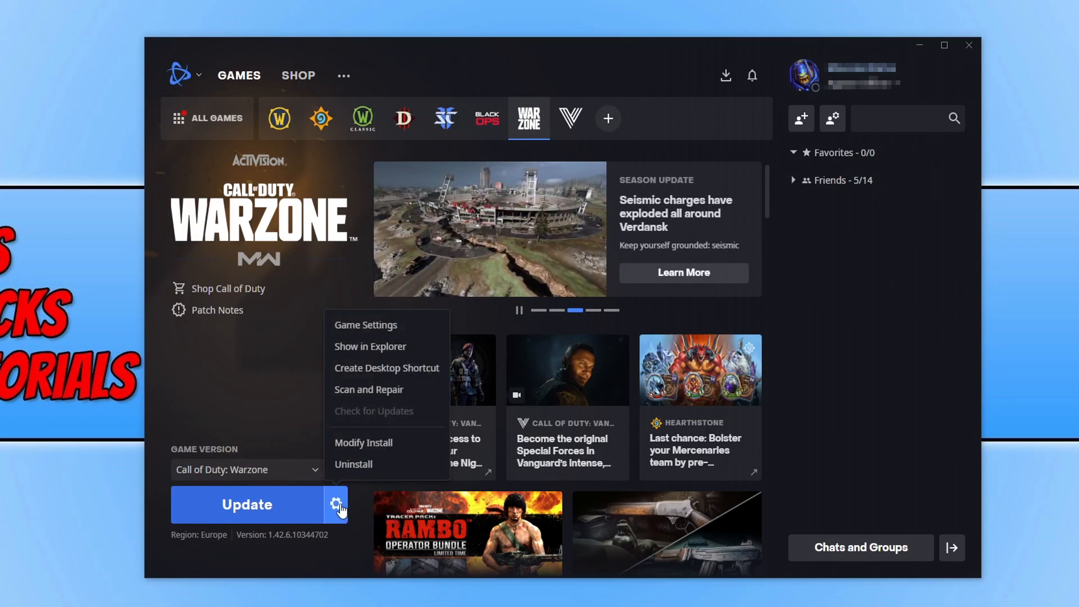
left_click(371, 346)
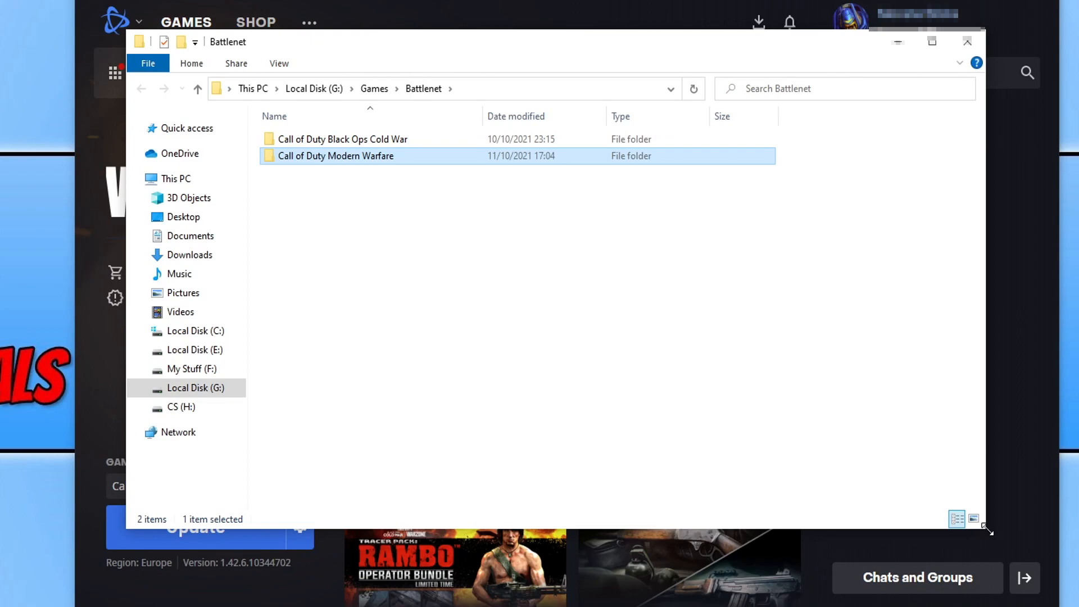
Enlarge Explorer and browse into Call of Duty Modern Warfare\Data\data.
left_click_drag(988, 529, 1022, 580)
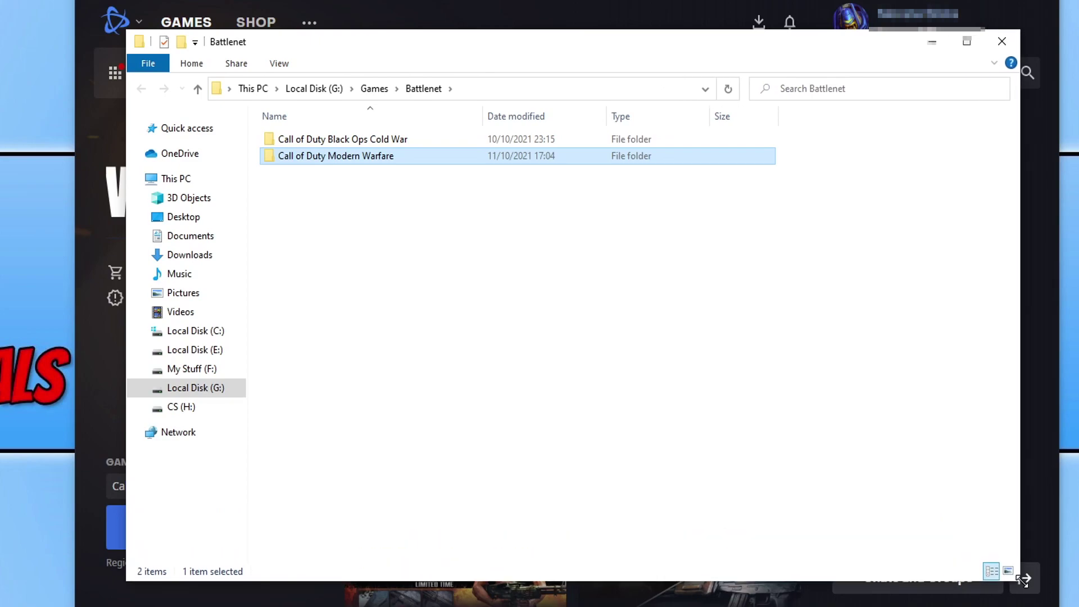
double_click(388, 162)
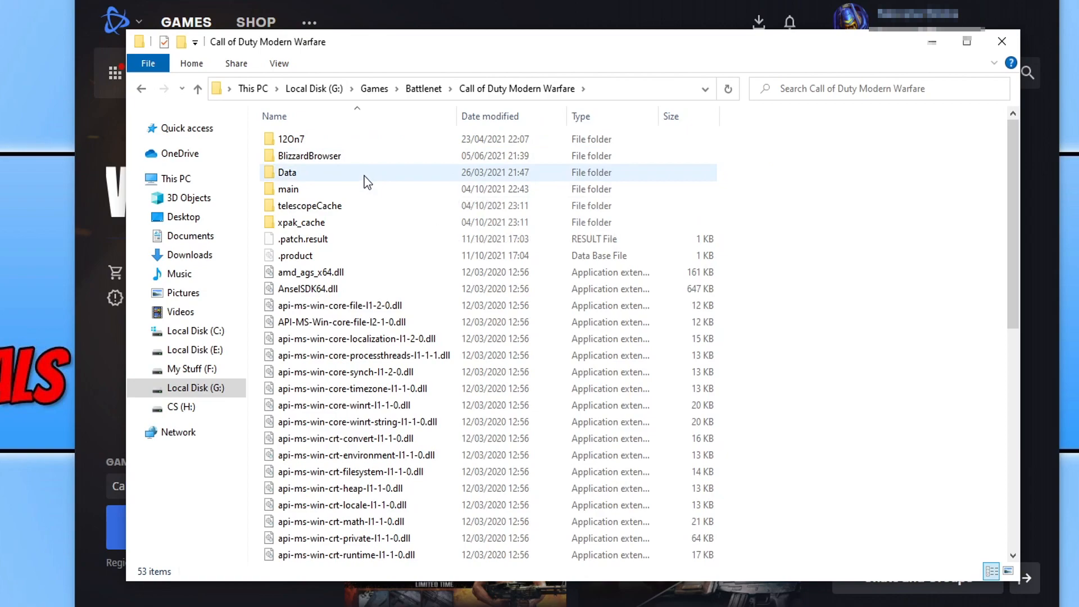
double_click(369, 172)
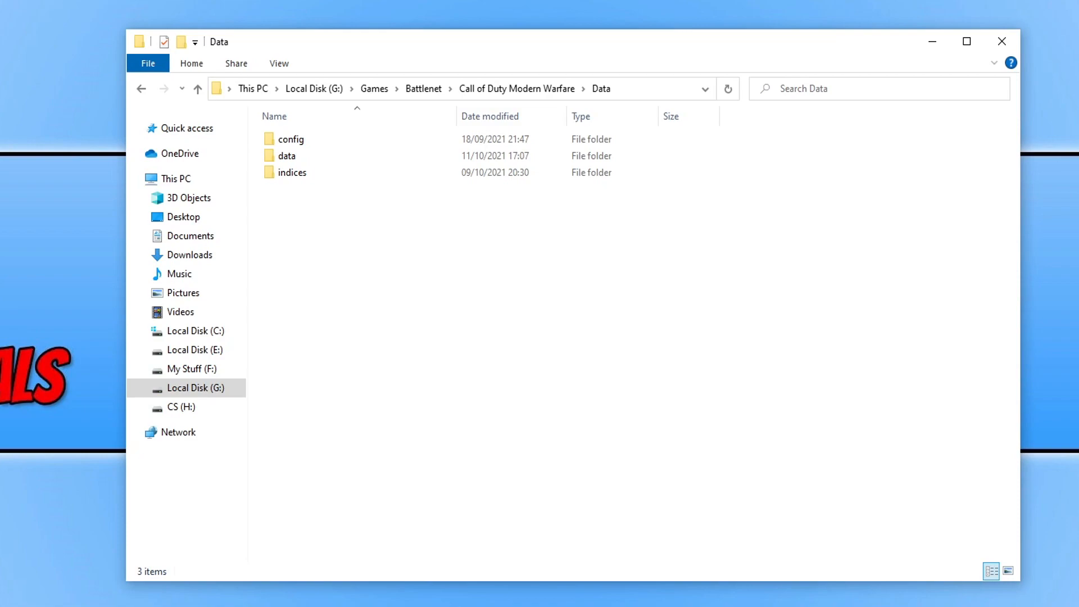
double_click(302, 155)
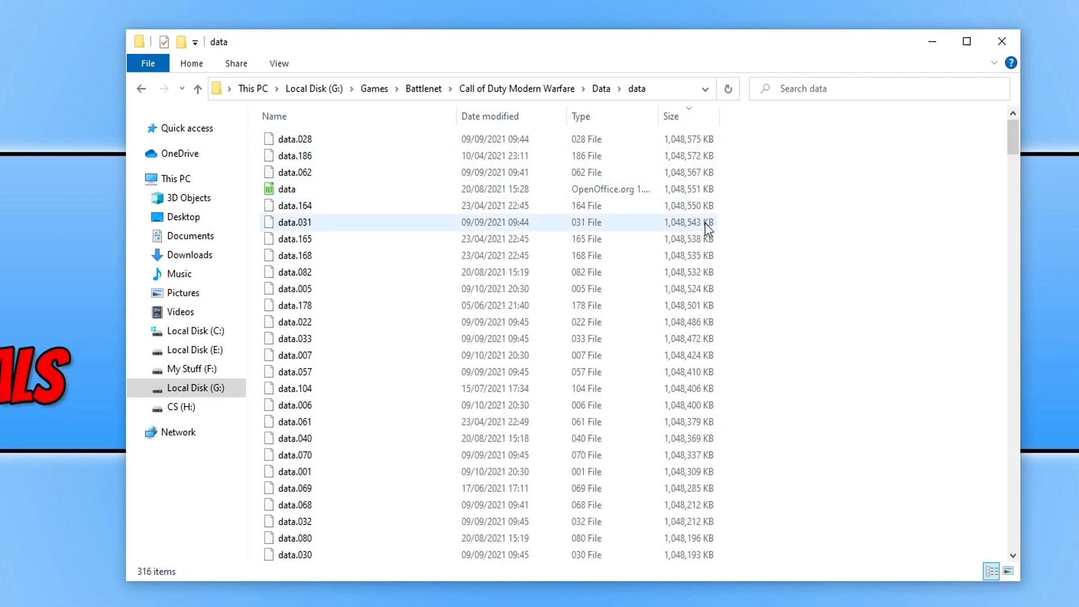
Sort by size and delete the 51 small 1 KB files from CASCRepair.mrk to data.281.
left_click(693, 116)
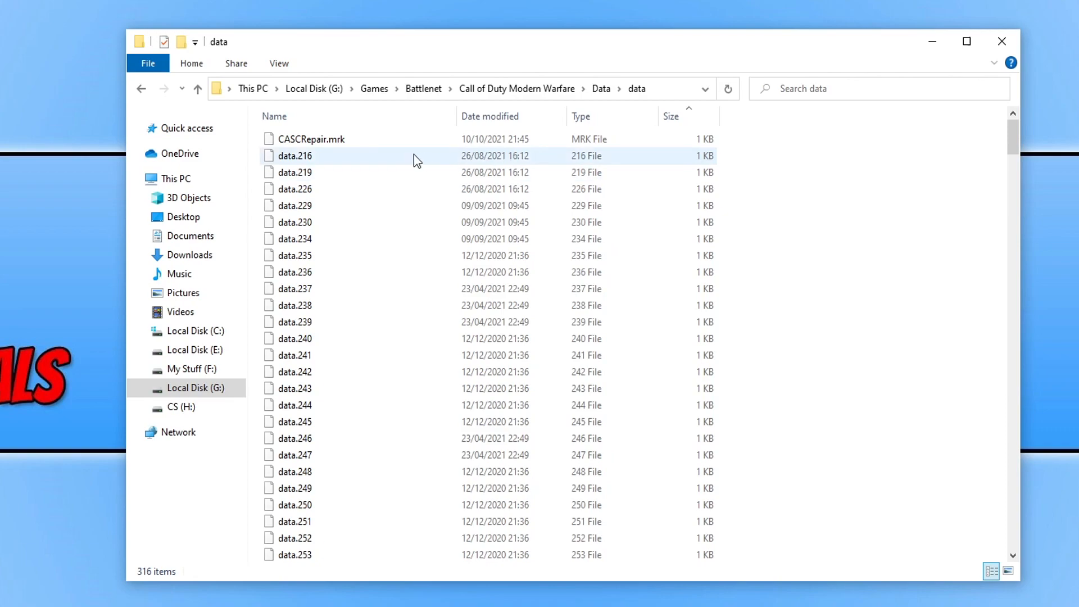
left_click(337, 144)
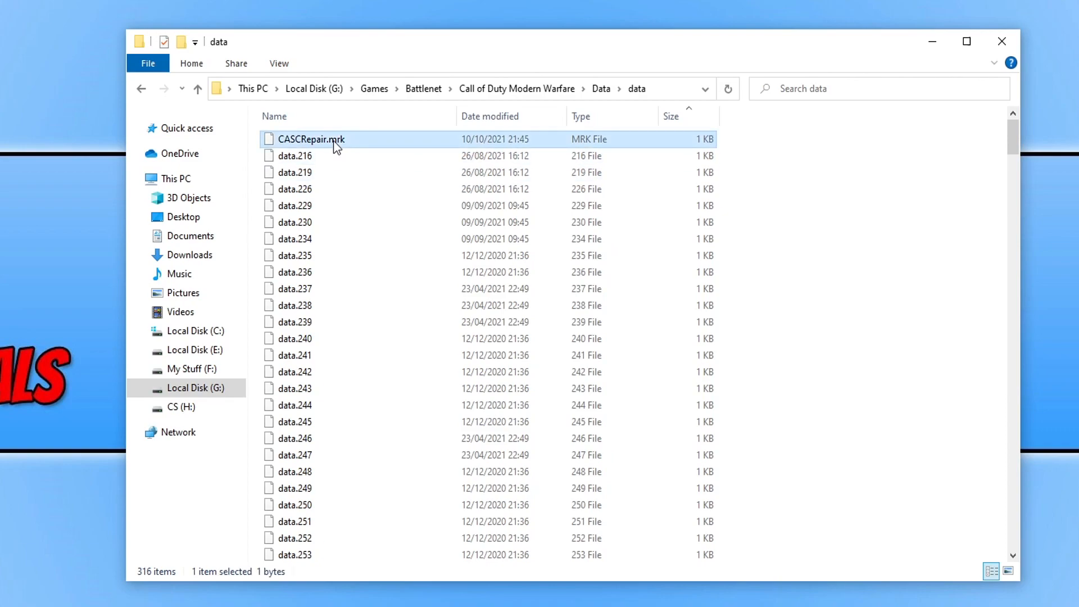
scroll(513, 234, "down", 10)
scroll(523, 287, "down", 5)
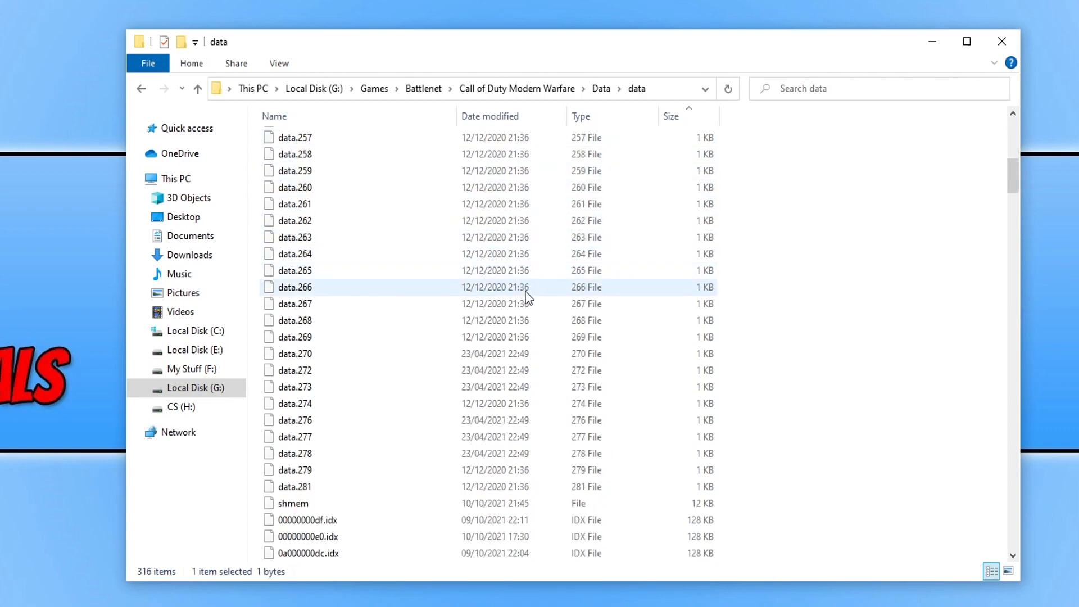
scroll(526, 297, "down", 5)
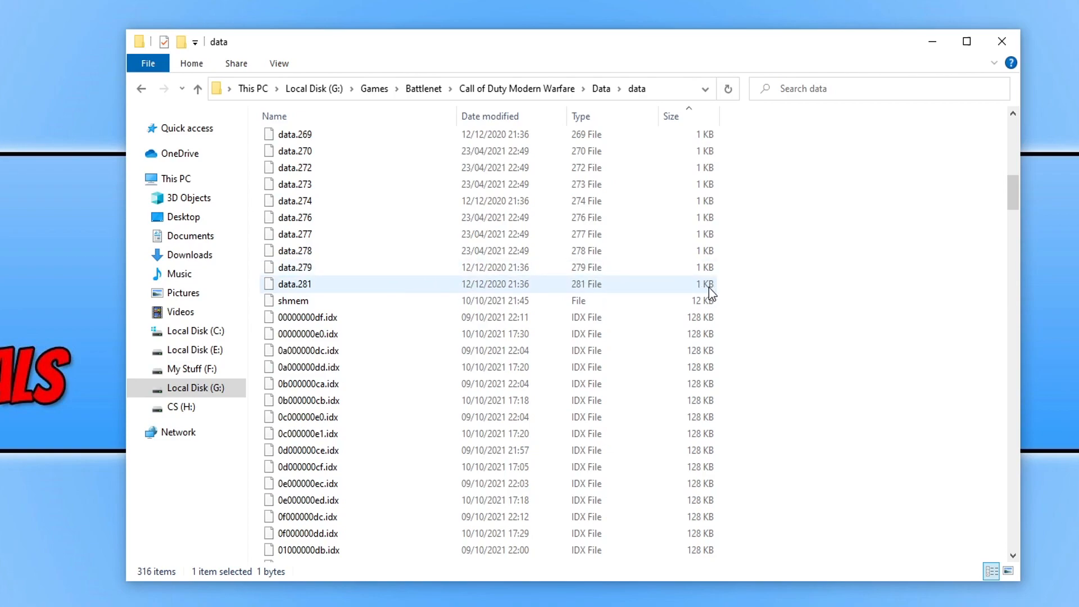
left_click(667, 287, "shift")
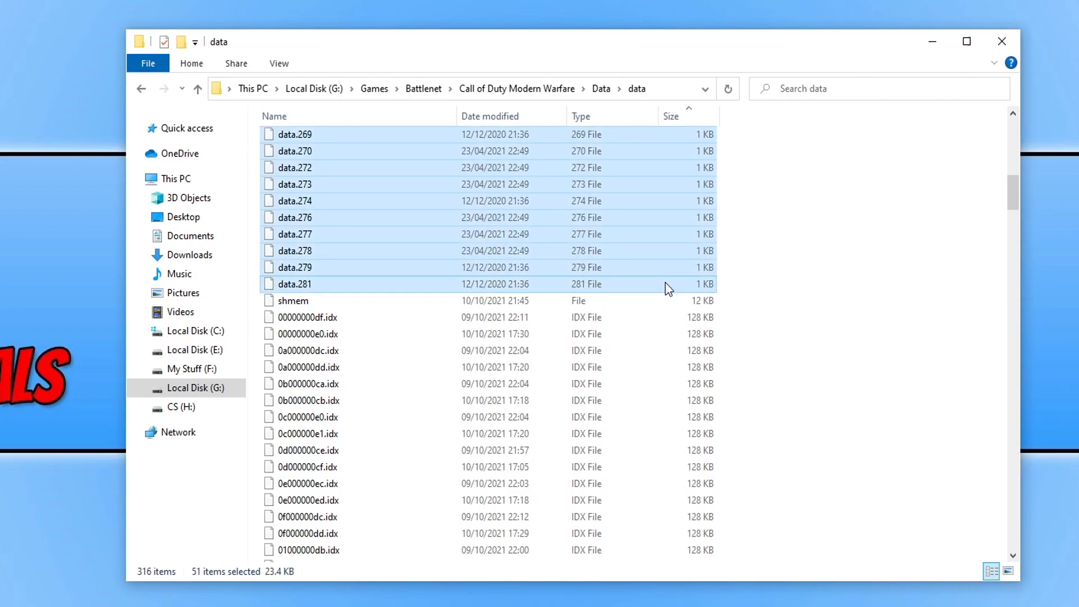
scroll(666, 289, "up", 5)
scroll(675, 337, "up", 5)
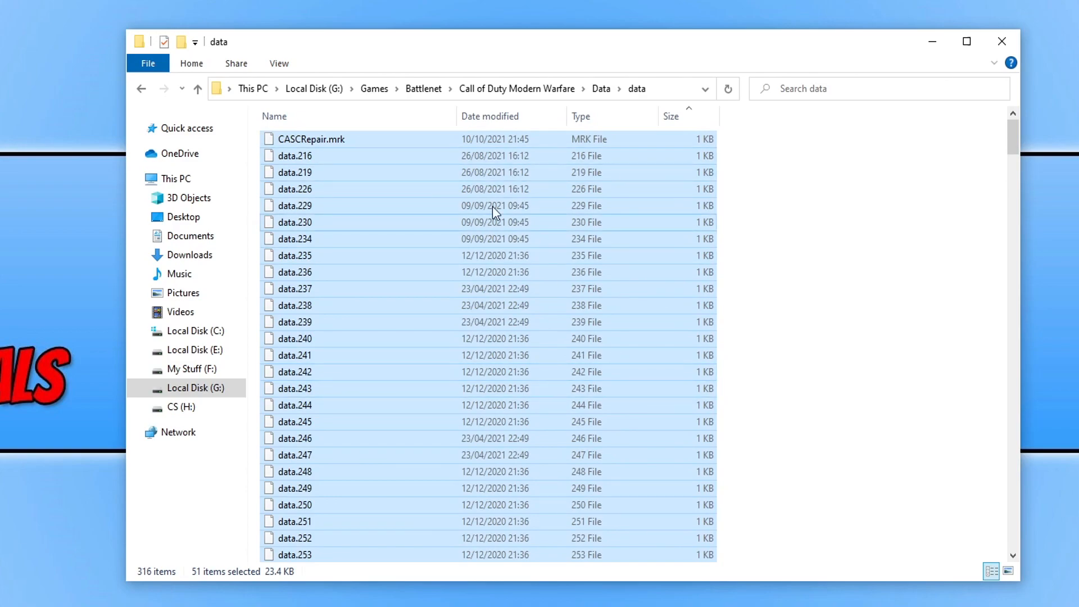
scroll(630, 232, "down", 2)
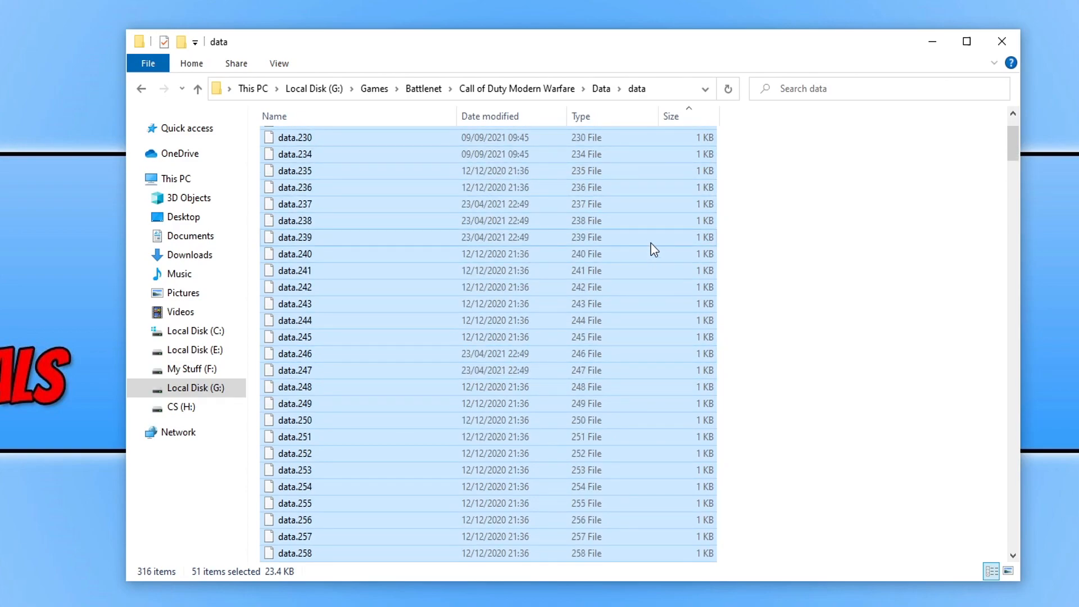
key("Delete")
scroll(649, 267, "up", 2)
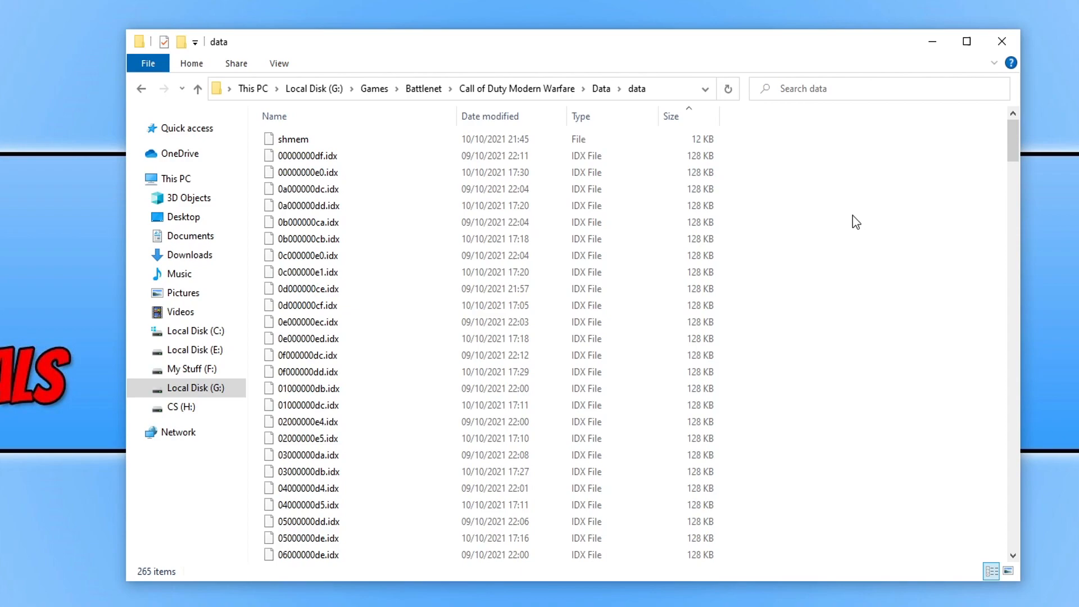
Rename the game folder to 'Call of Duty Modern Warfare1' in the Battlenet folder.
left_click(428, 88)
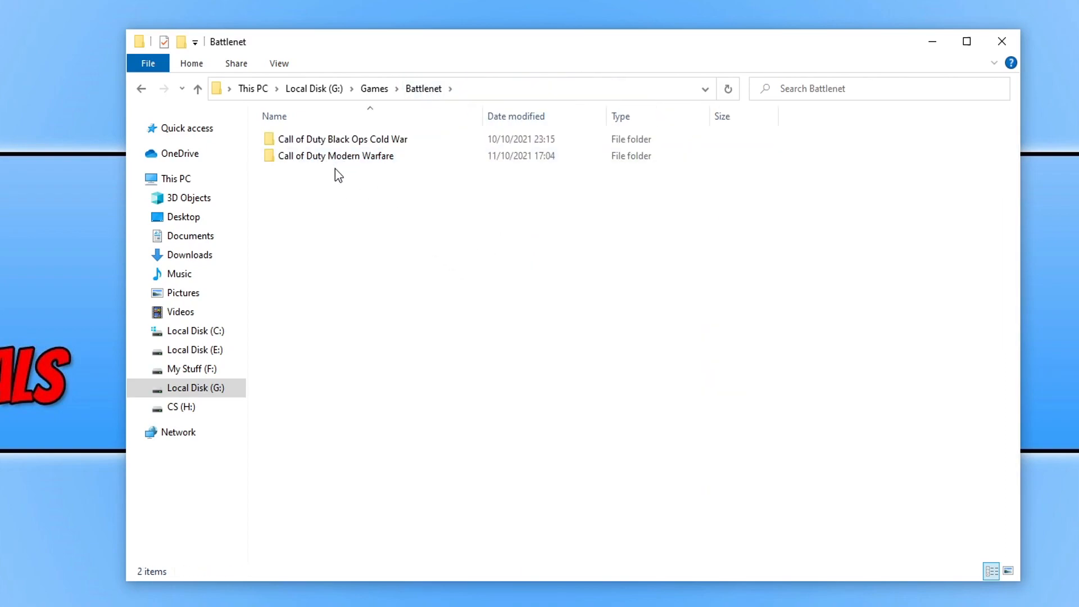
left_click(371, 157)
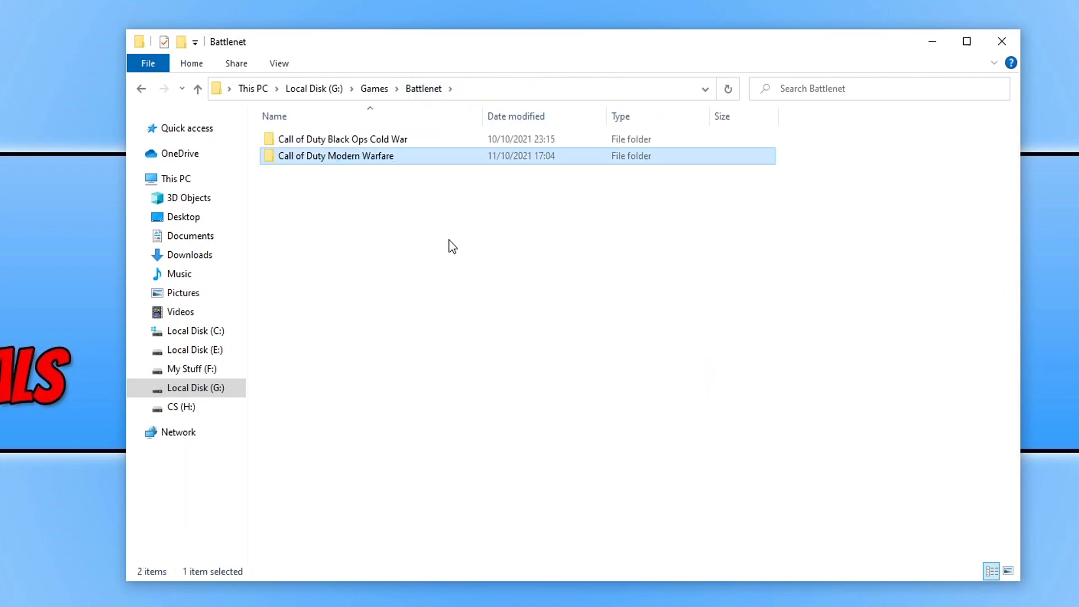
right_click(367, 162)
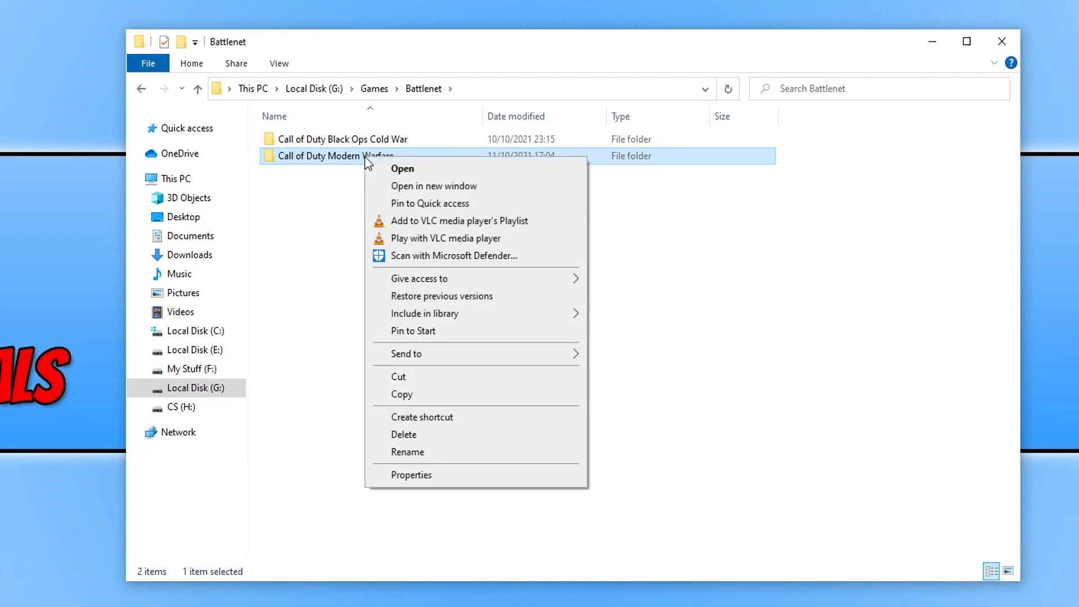
left_click(498, 452)
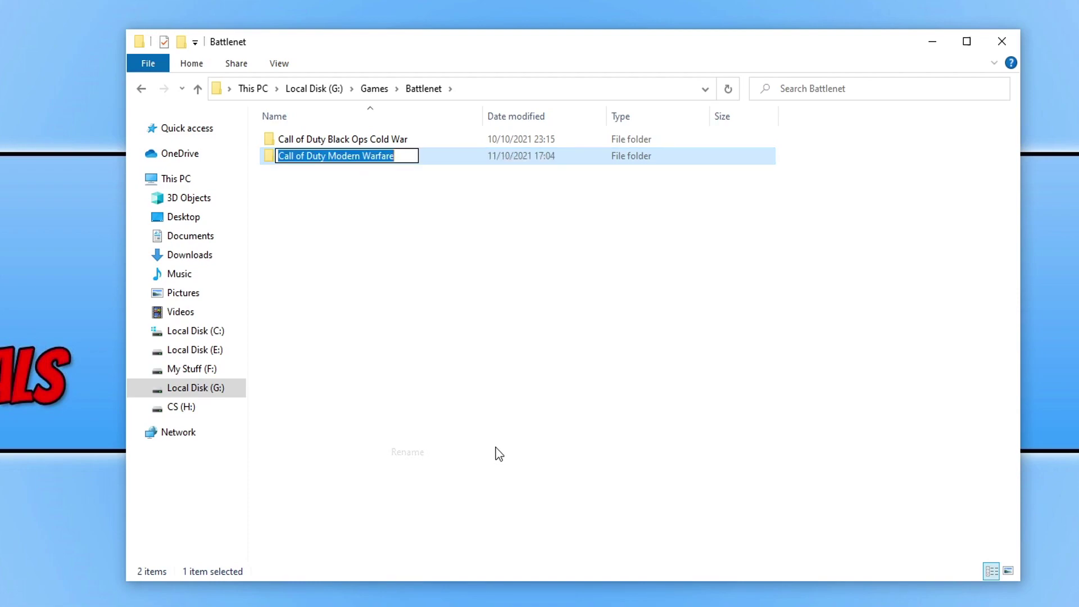
left_click(403, 157)
type("1")
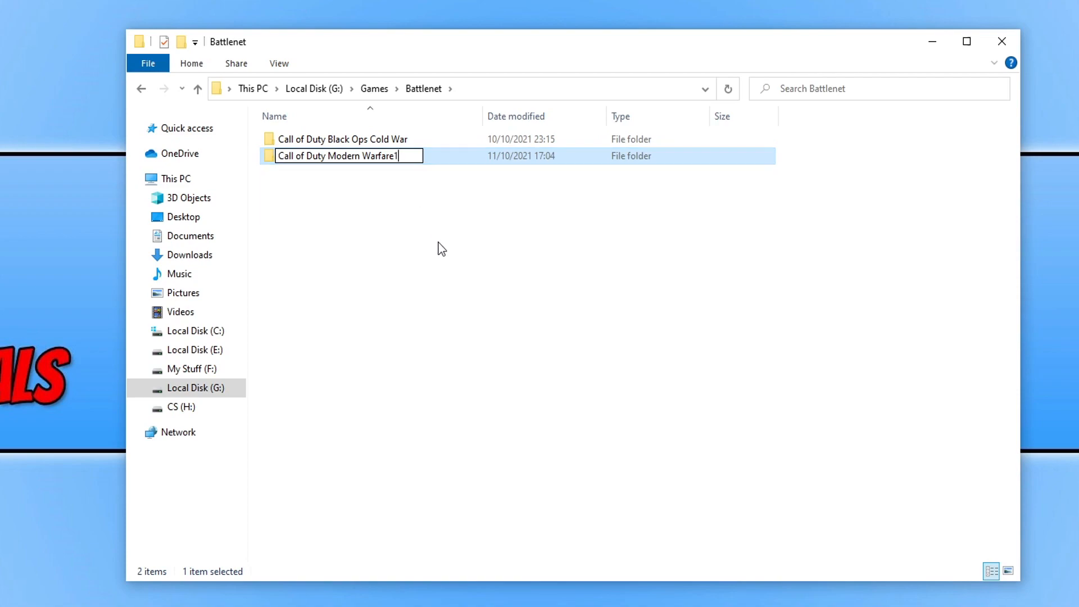
left_click(458, 221)
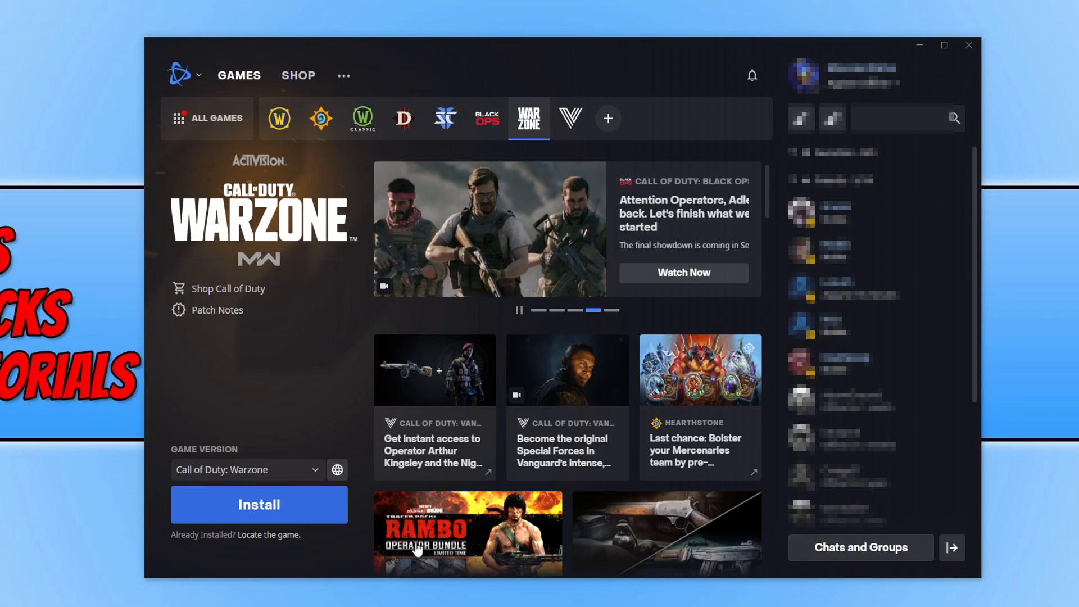
Start a Warzone install excluding Campaign, Multiplayer, Special Ops and Survival packages.
left_click(274, 510)
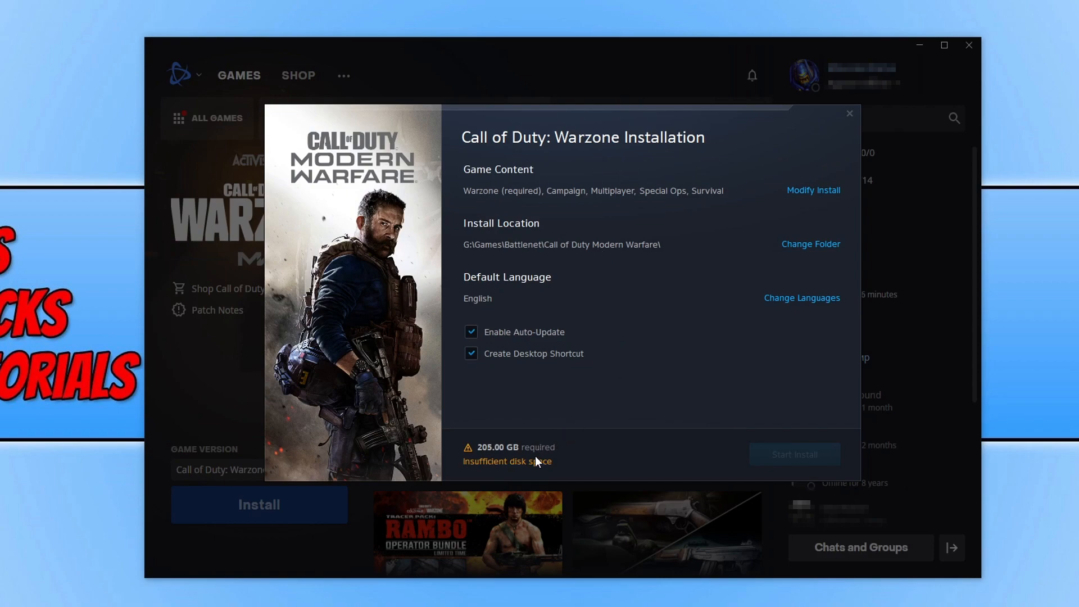
left_click(821, 193)
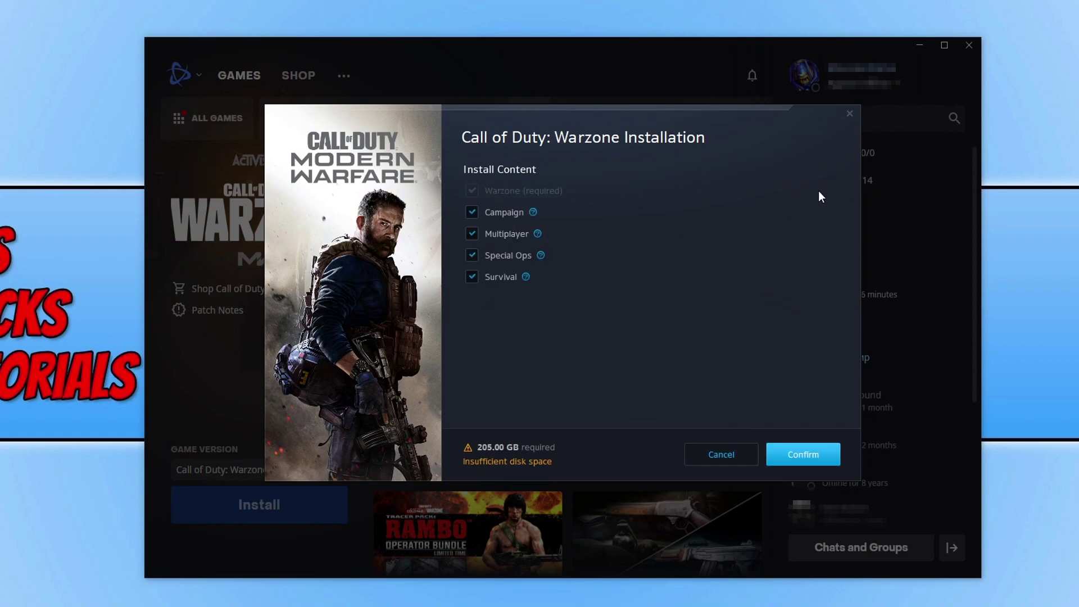
left_click(501, 278)
left_click(503, 258)
left_click(506, 234)
left_click(501, 211)
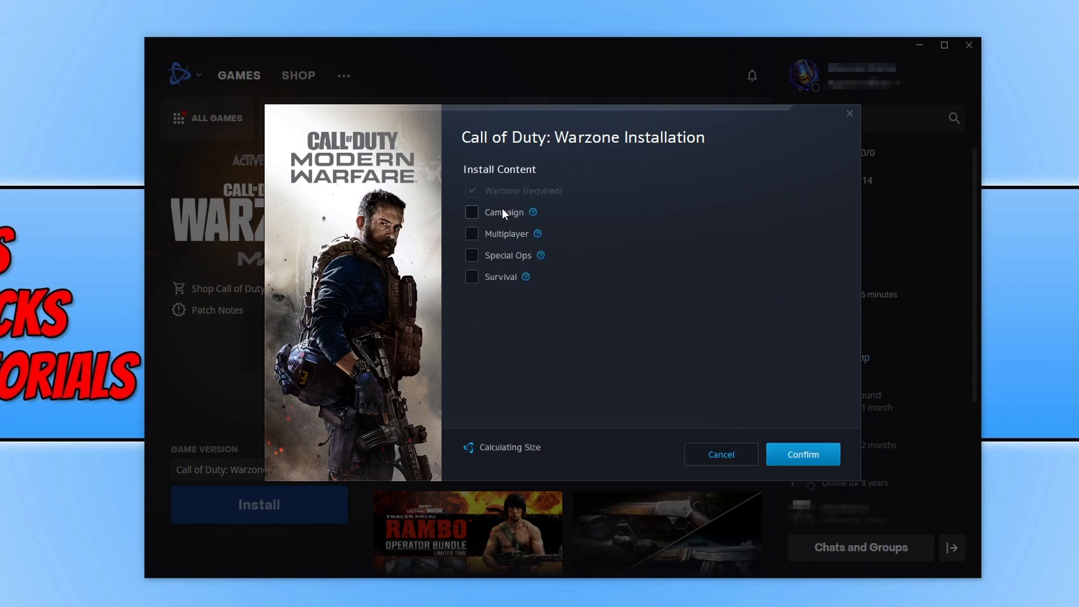
left_click(821, 447)
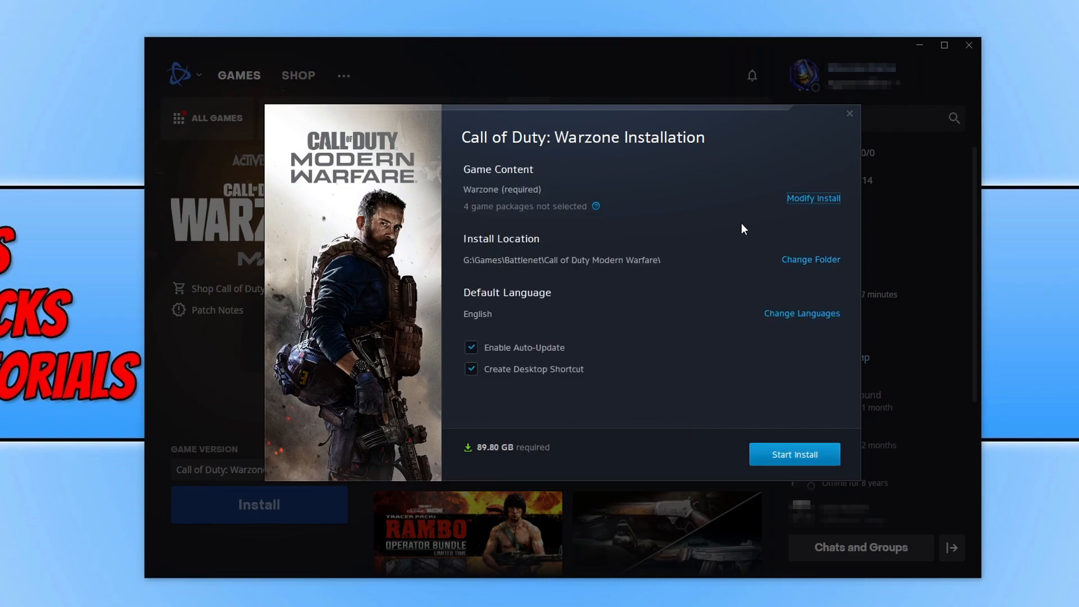
Recheck the Warzone-only package selection and begin the install.
left_click(812, 200)
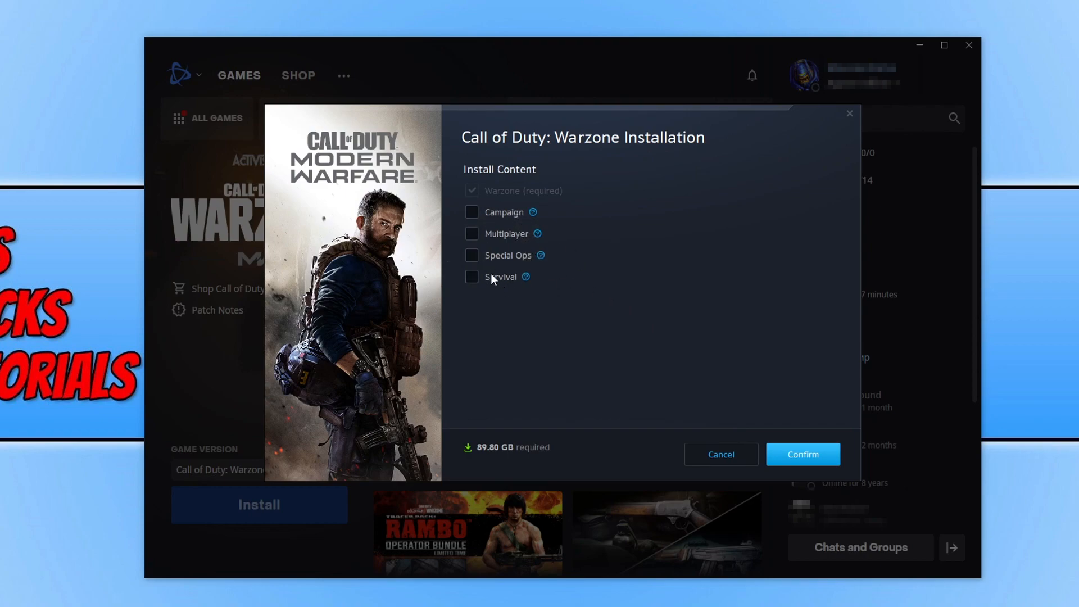
left_click(794, 456)
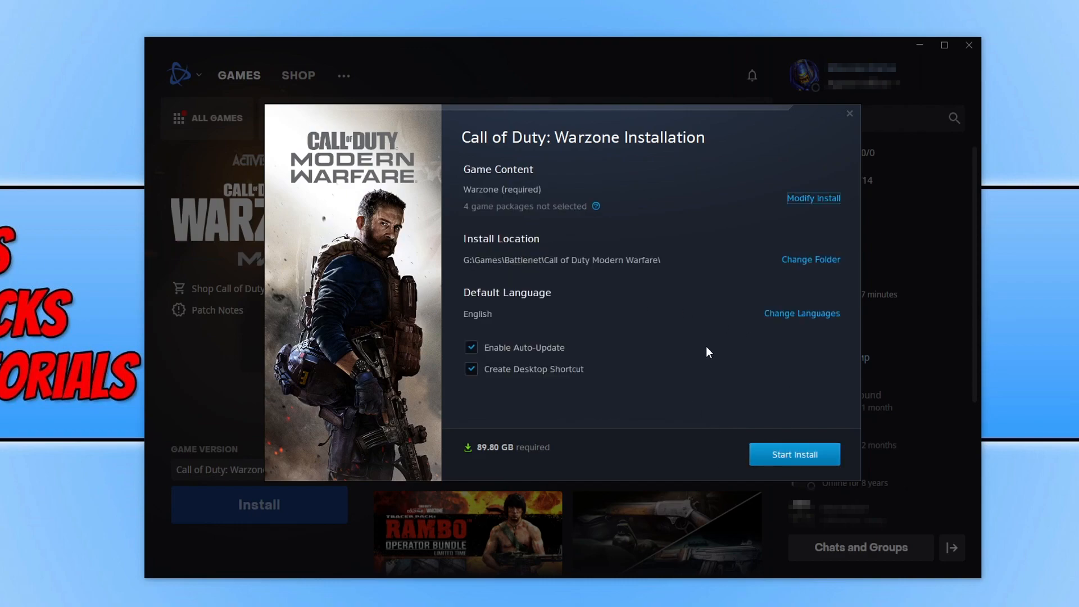
left_click(801, 456)
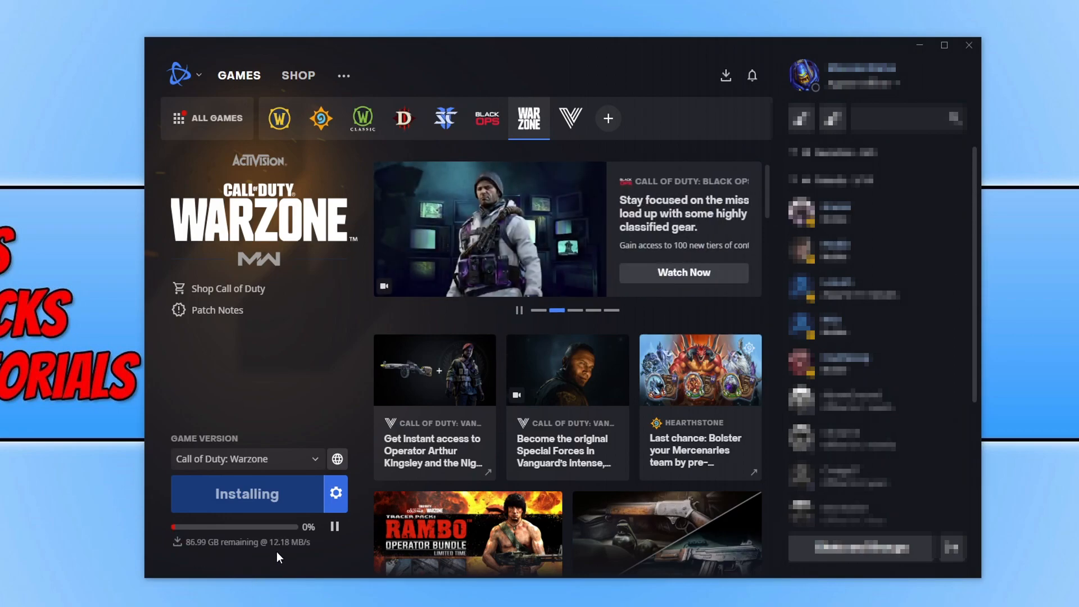
Pause the download and delete the newly created Modern Warfare folder.
left_click(334, 527)
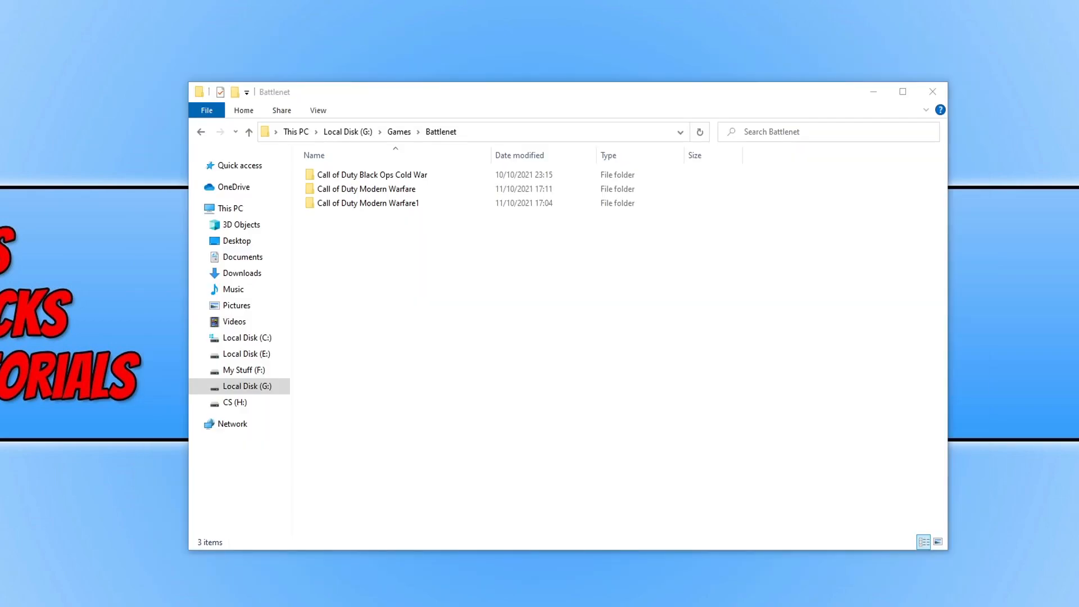
left_click(626, 330)
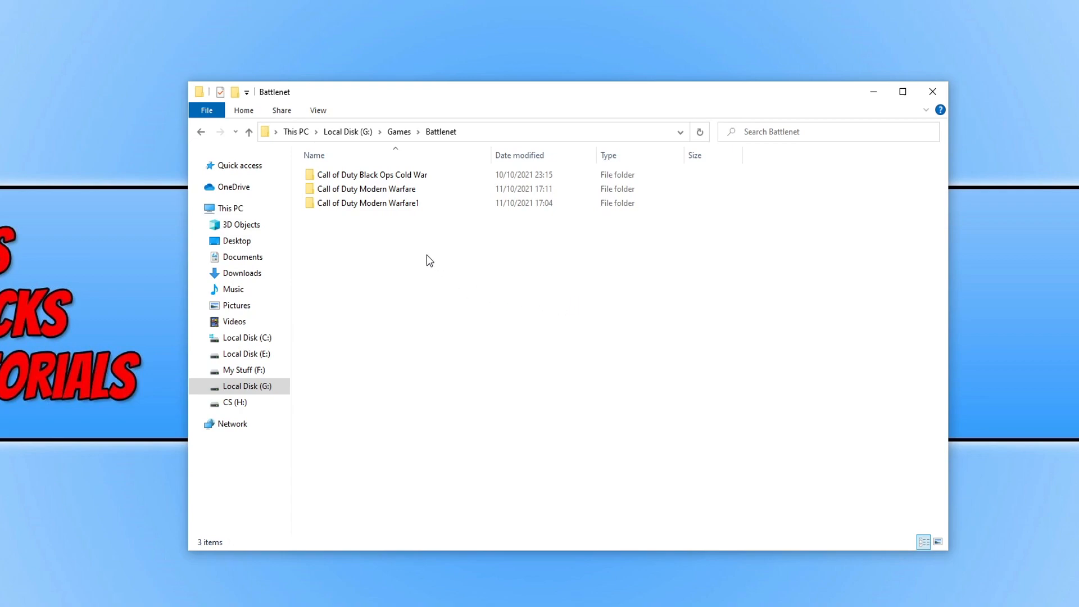
left_click(403, 191)
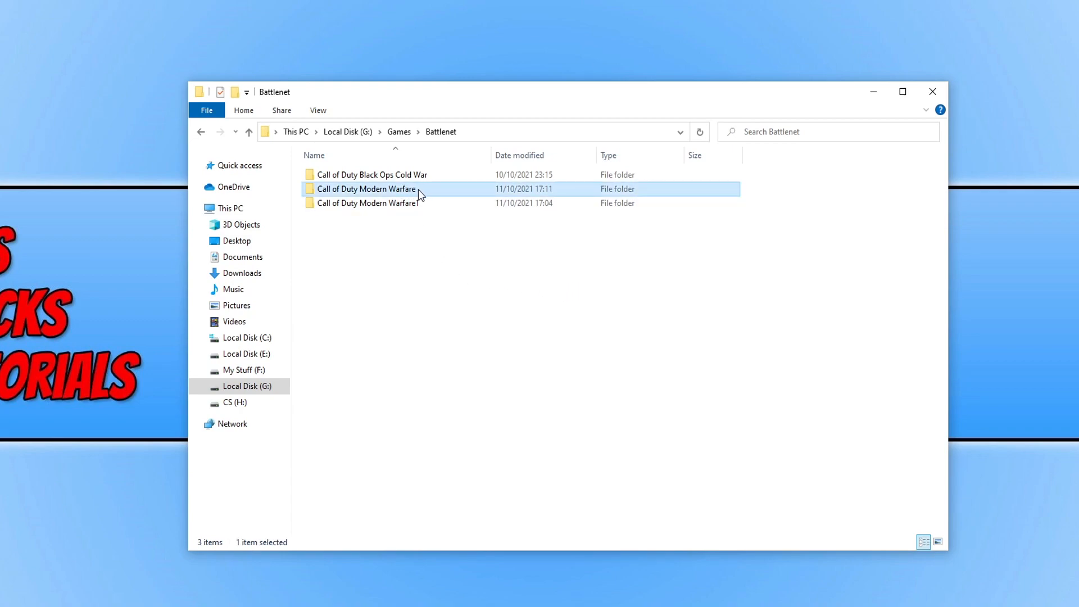
key("Delete")
Rename Modern Warfare1 back to 'Call of Duty Modern Warfare'.
left_click(414, 188)
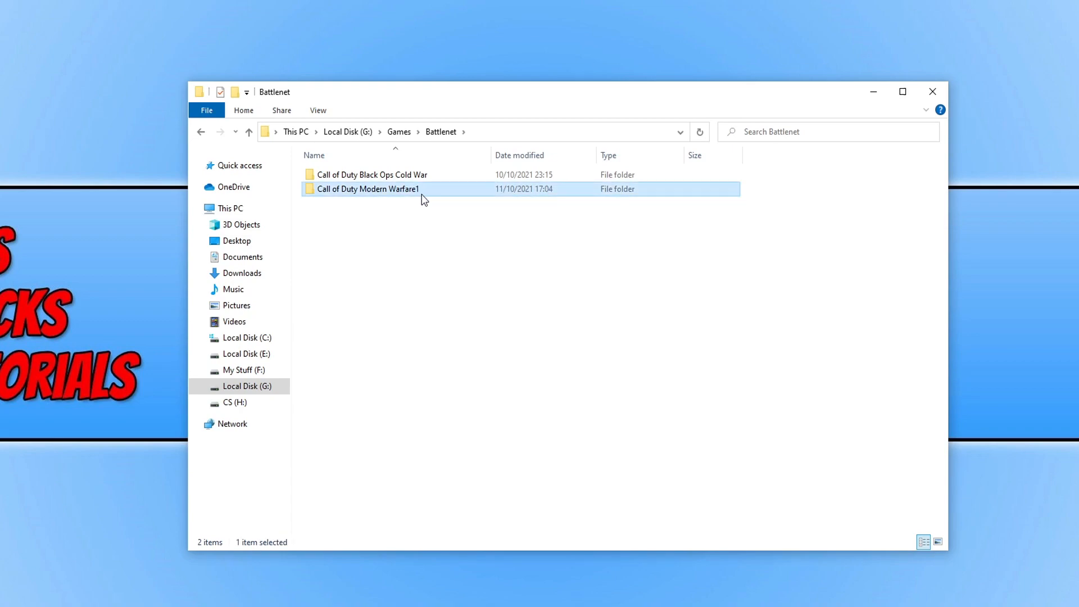
left_click(422, 195)
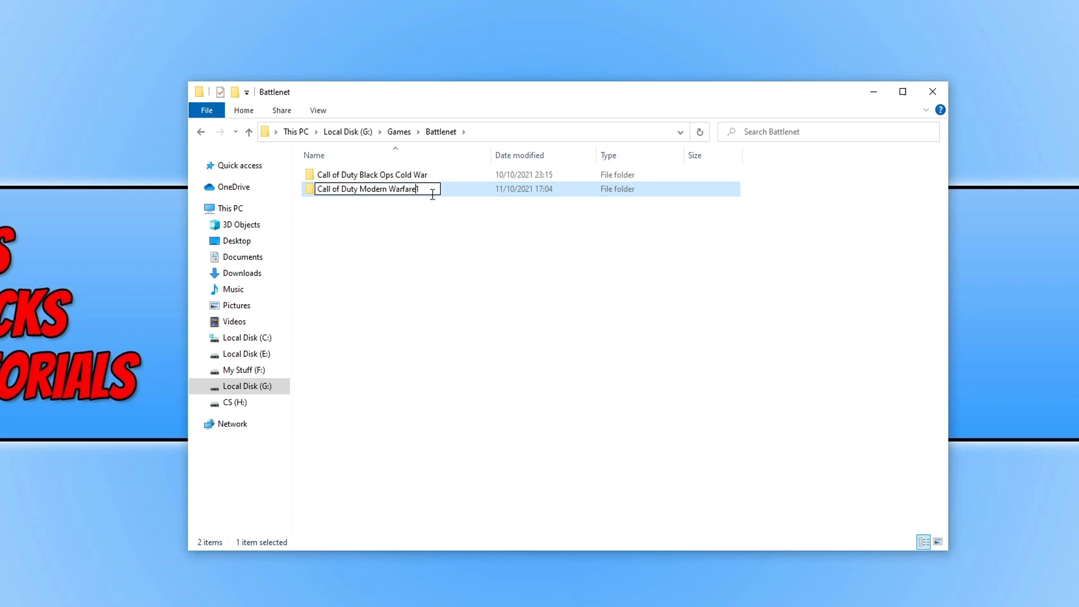
left_click(427, 225)
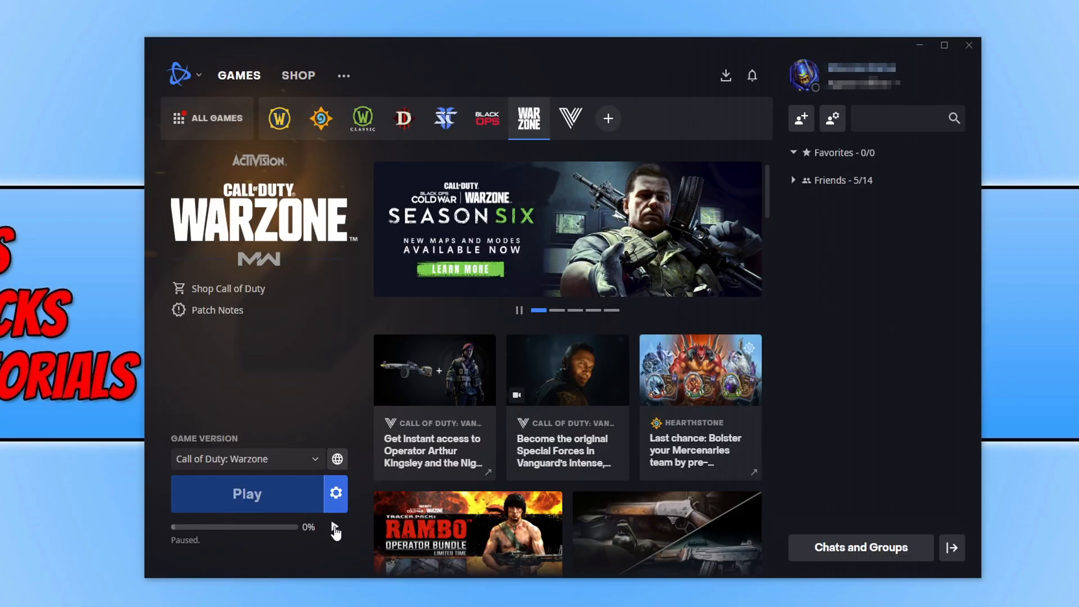
Resume so Warzone switches to Updating, pause at 1%, and close Battle.net.
left_click(335, 529)
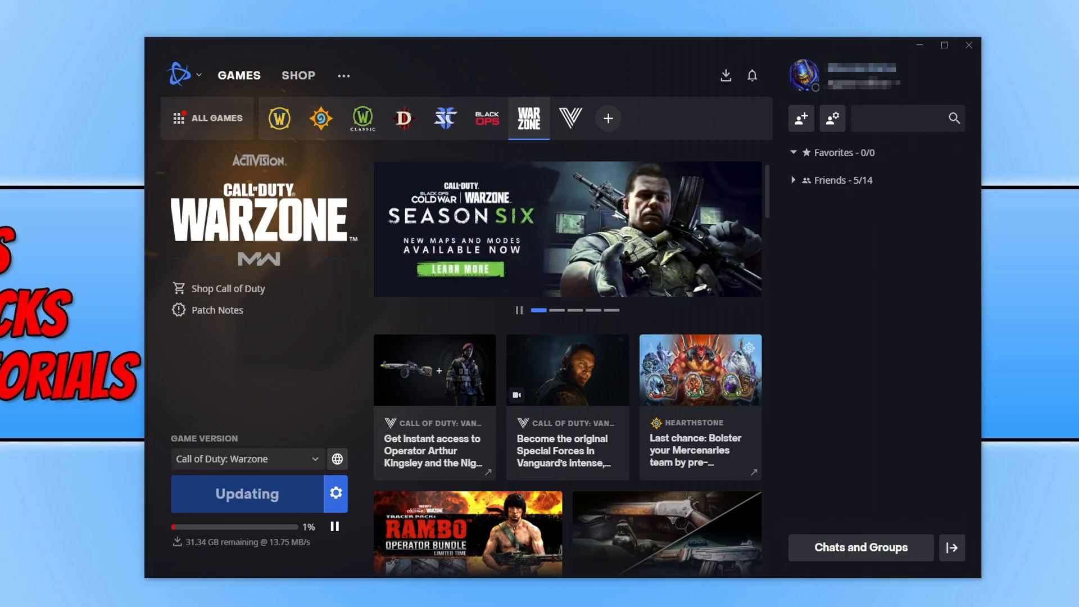
left_click(334, 526)
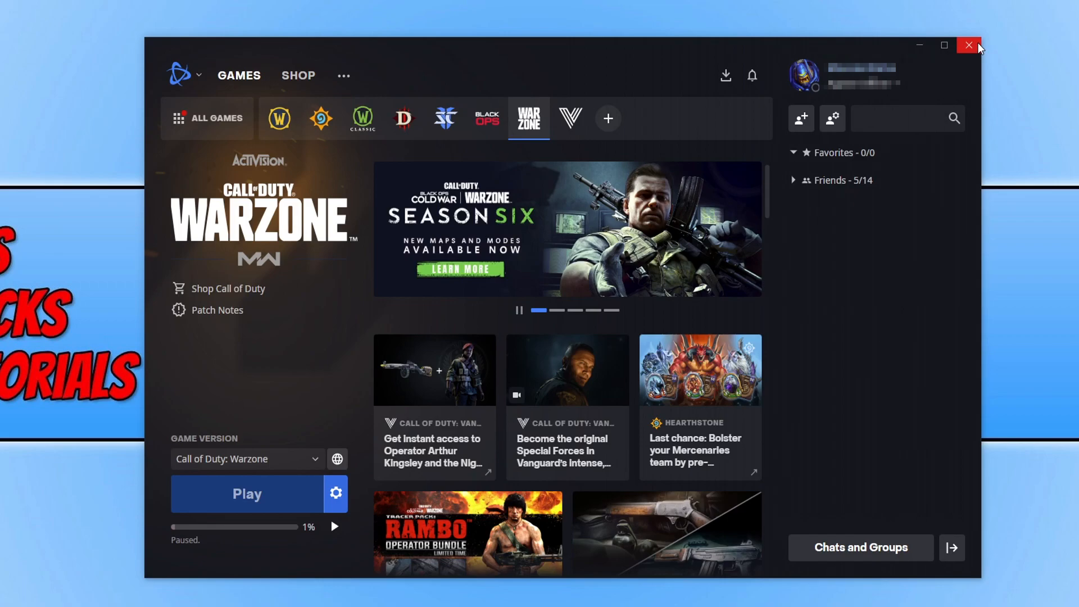
left_click(970, 45)
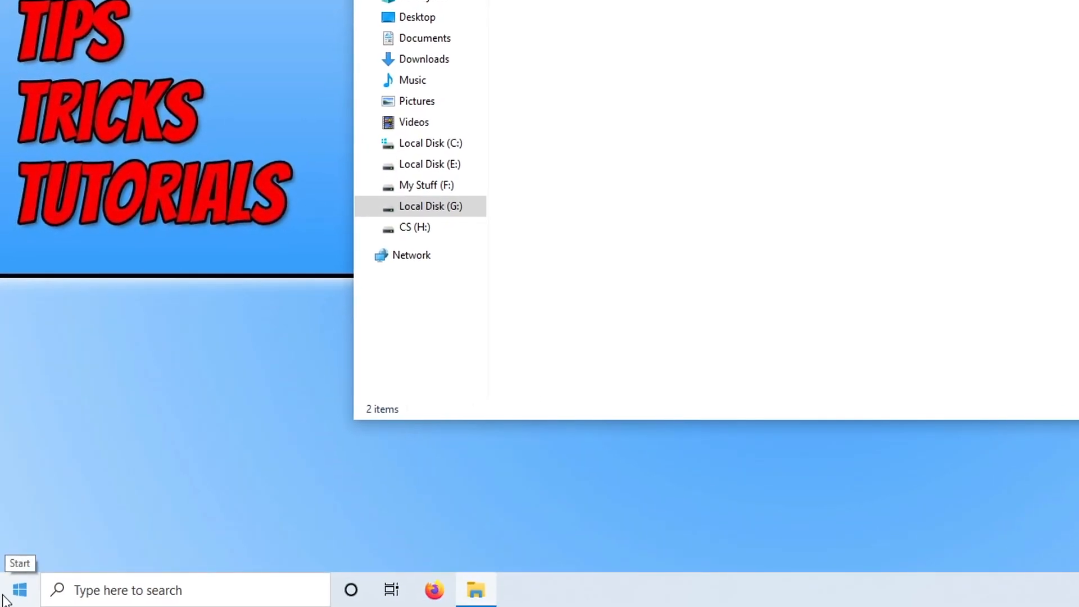
From Start, open Windows Settings and the User Account Control settings set to Never notify.
right_click(10, 597)
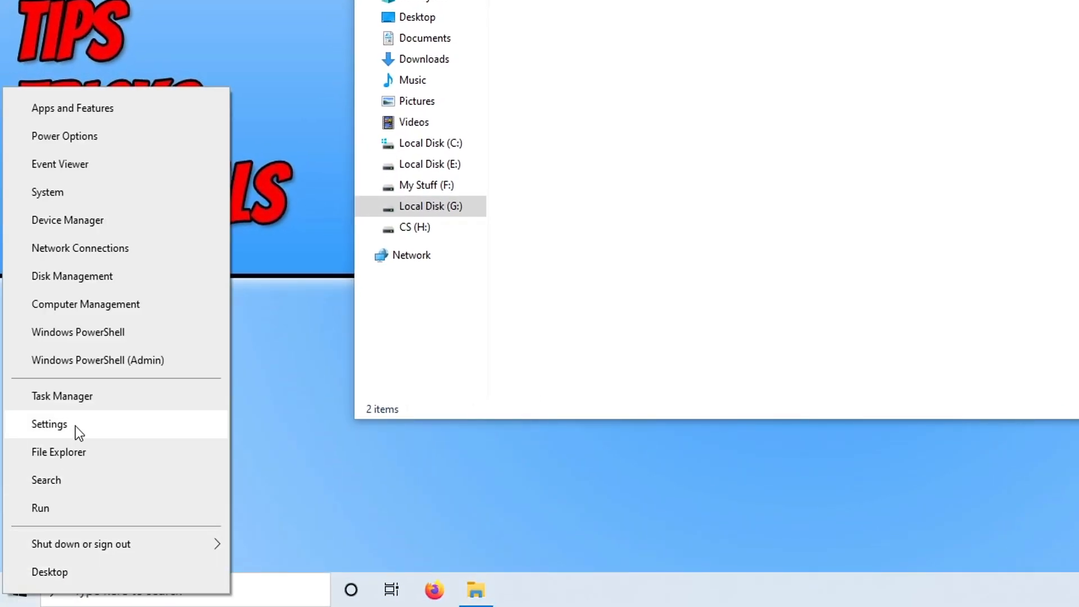
left_click(49, 425)
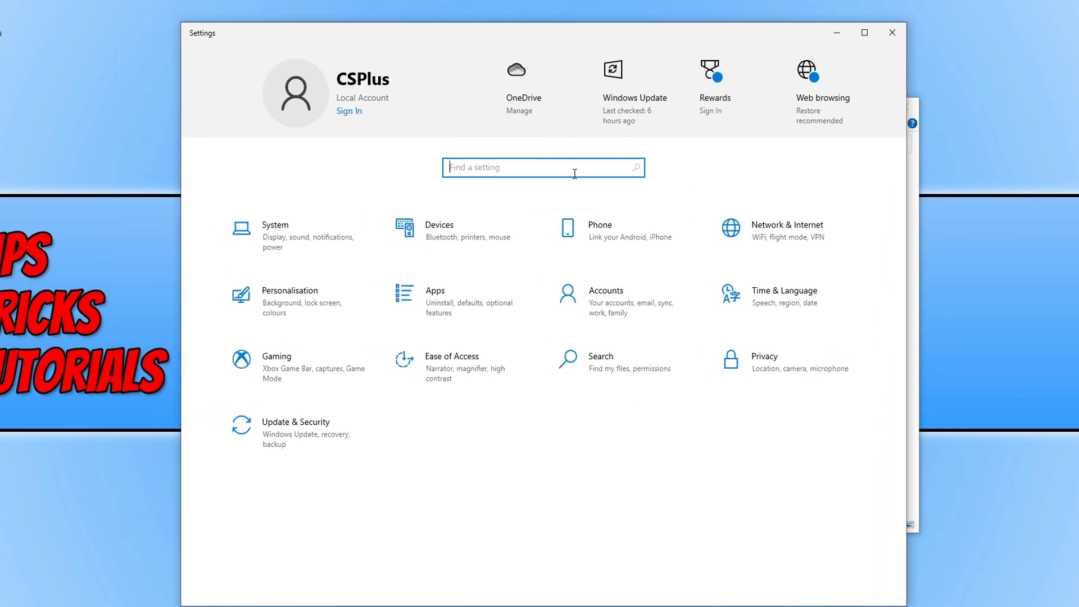
type("uac")
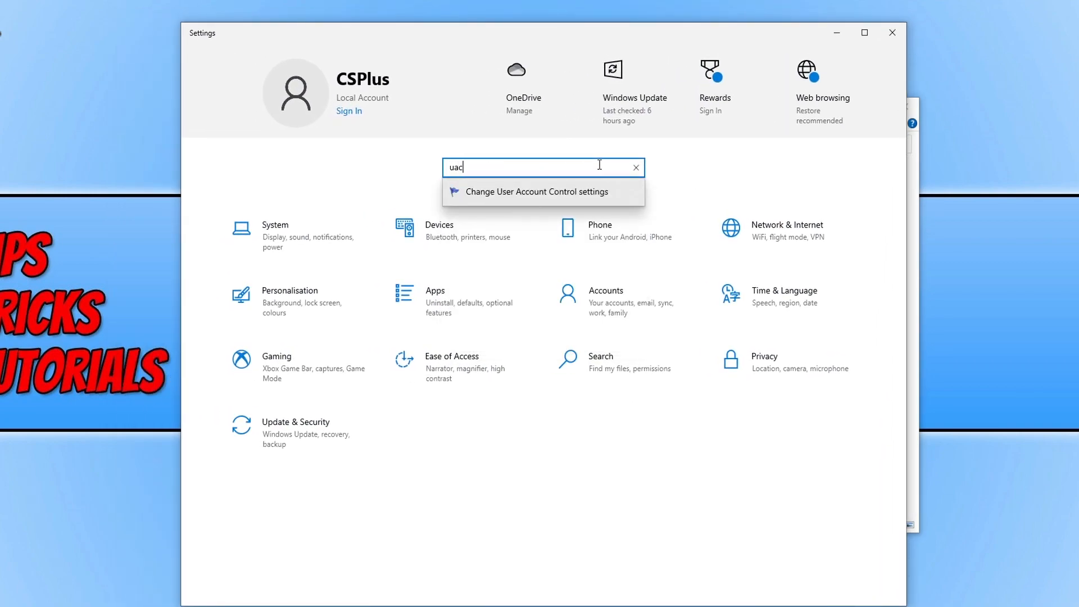
left_click(583, 194)
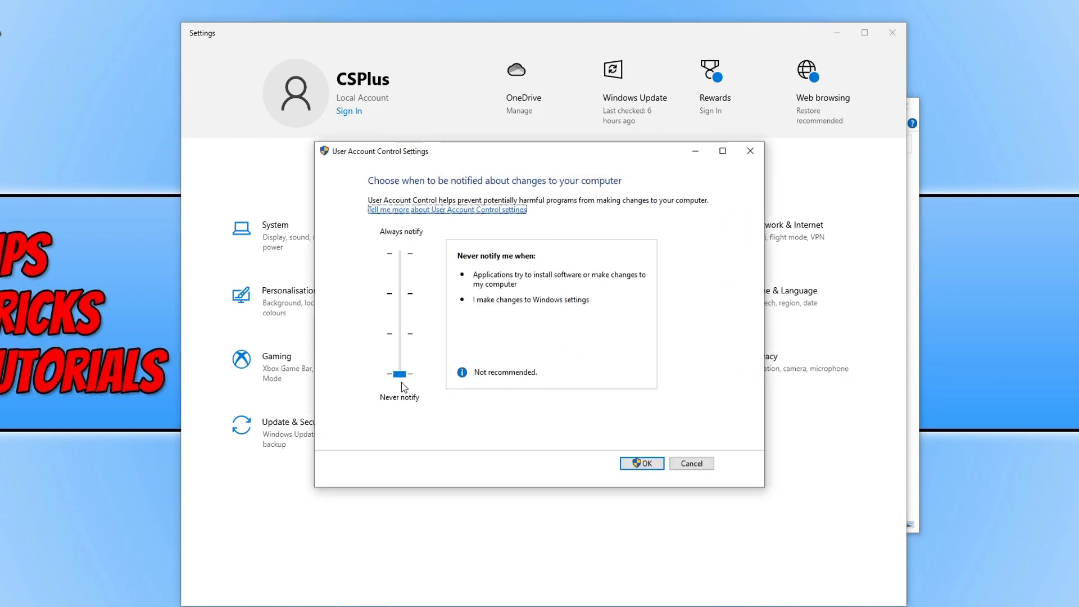